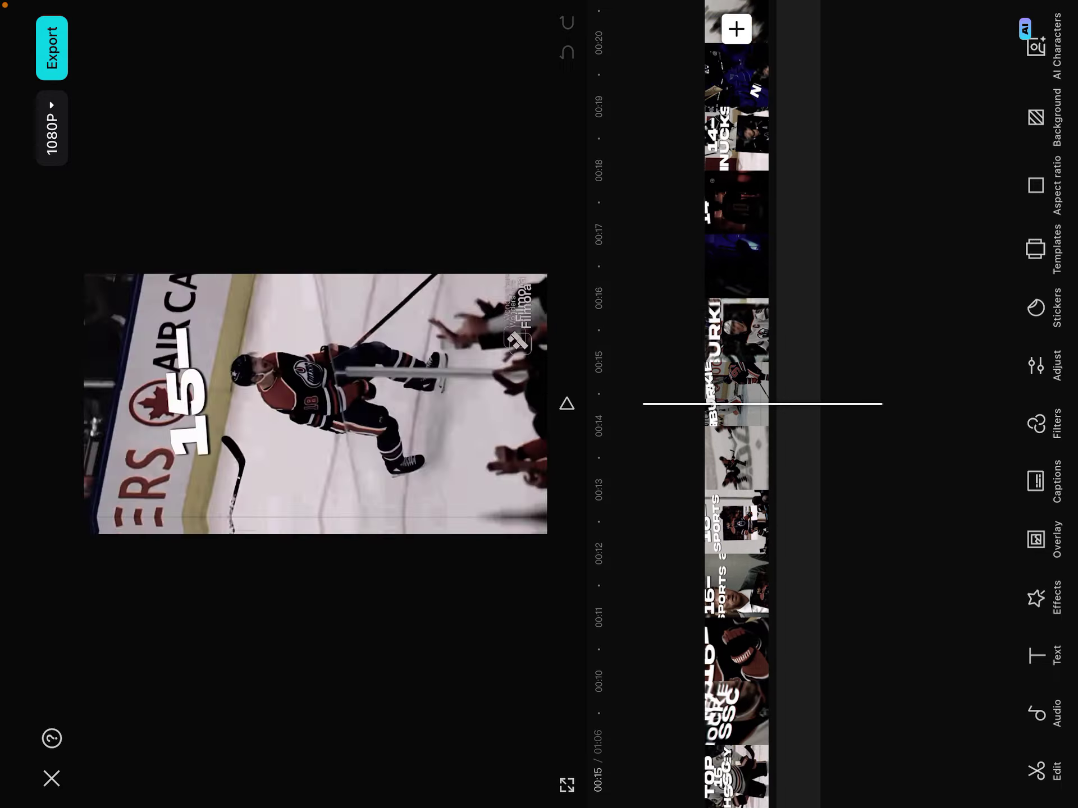
# Move the playhead to 00:36 near the end of the hockey video and select that clip
pyautogui.moveTo(737, 590); pyautogui.dragTo(737, 169)
pyautogui.moveTo(737, 505); pyautogui.dragTo(737, 388)
pyautogui.click(736, 590)
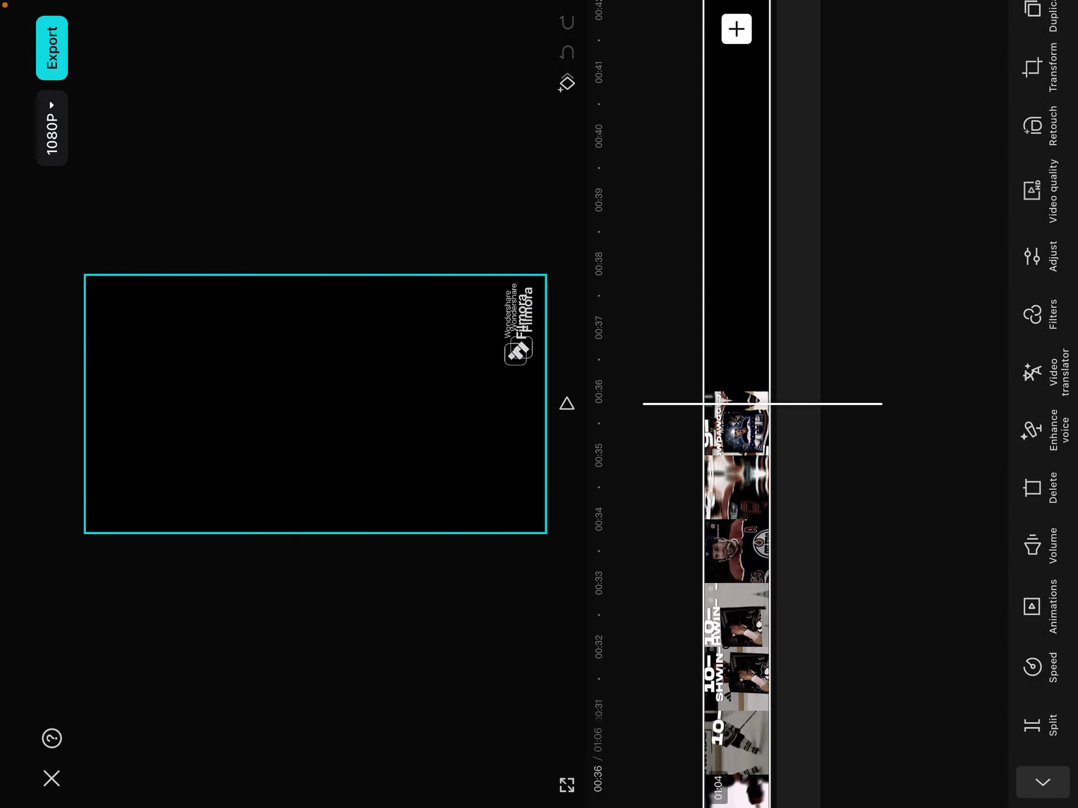